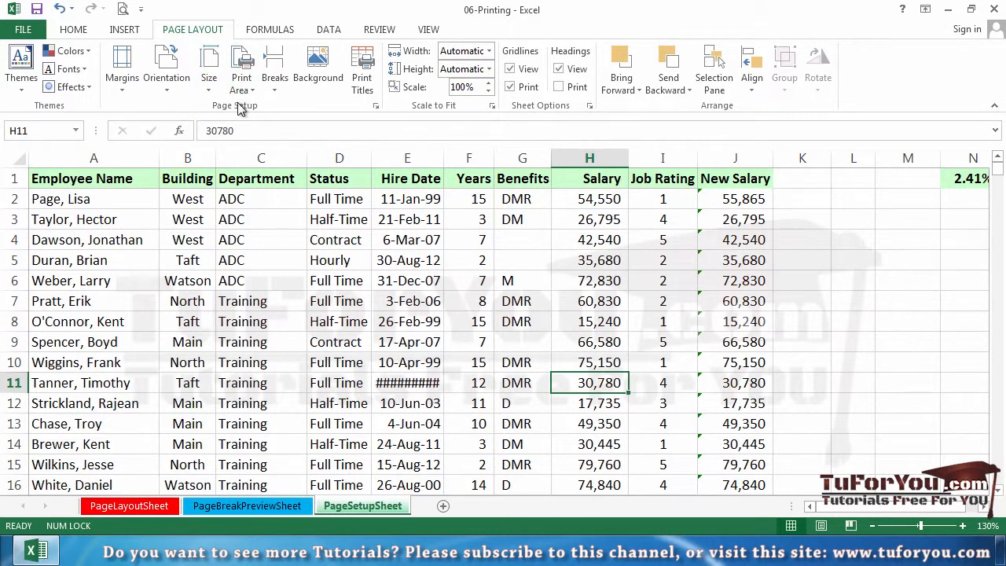
Step: Review the page, margin, header/footer and sheet settings in Page Setup, and close it without changes
left_click(376, 109)
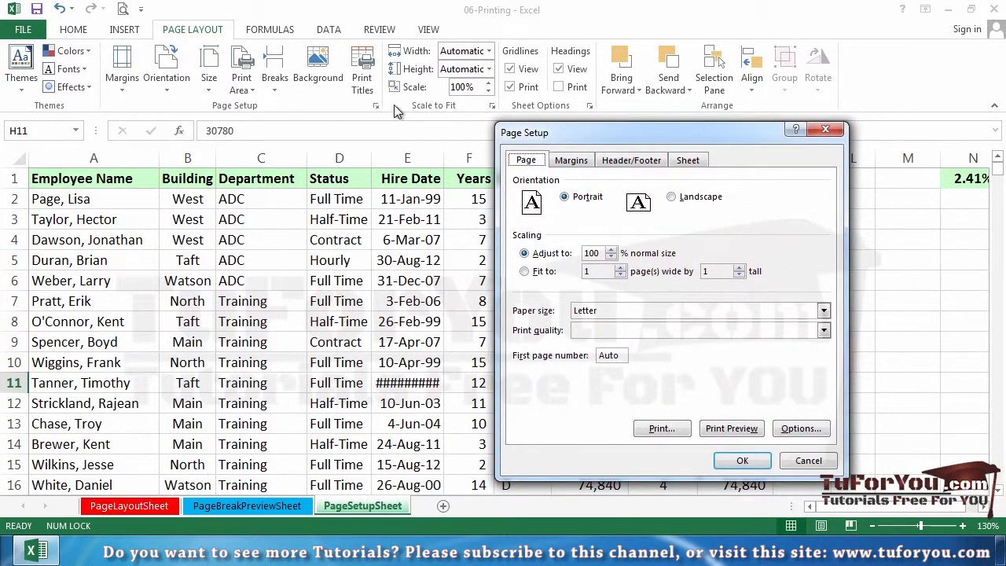
left_click_drag(635, 128, 410, 98)
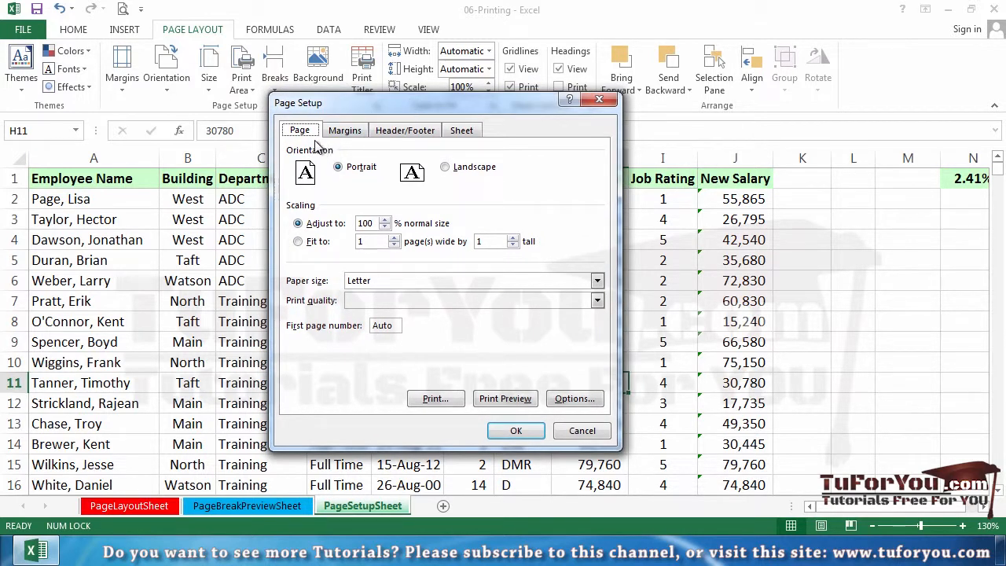
left_click(346, 135)
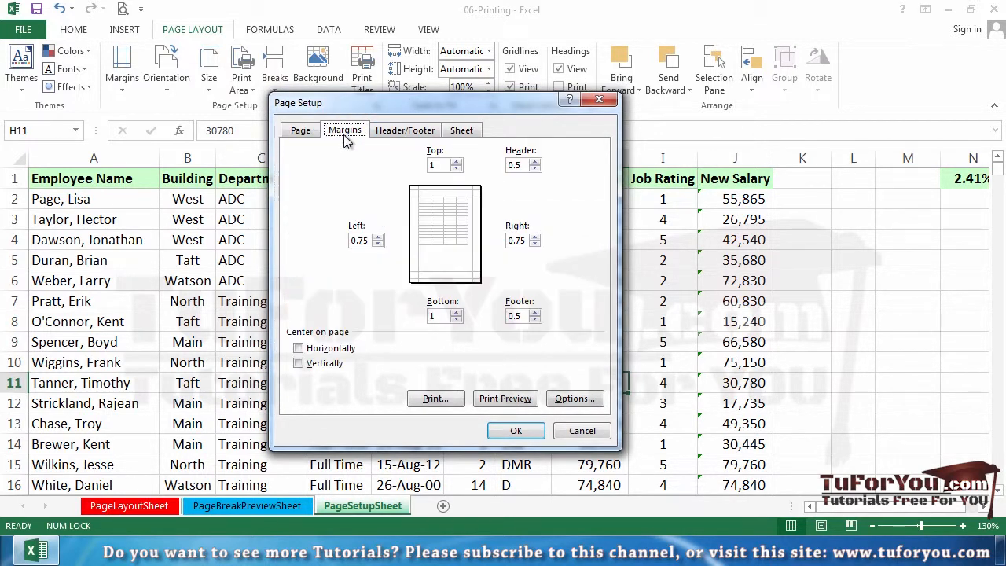
left_click(404, 139)
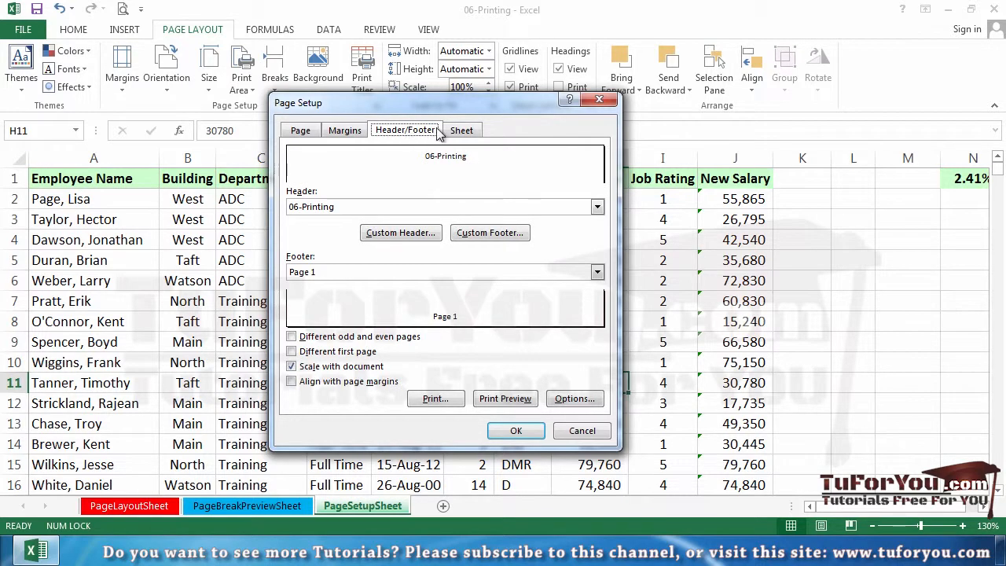
left_click(465, 131)
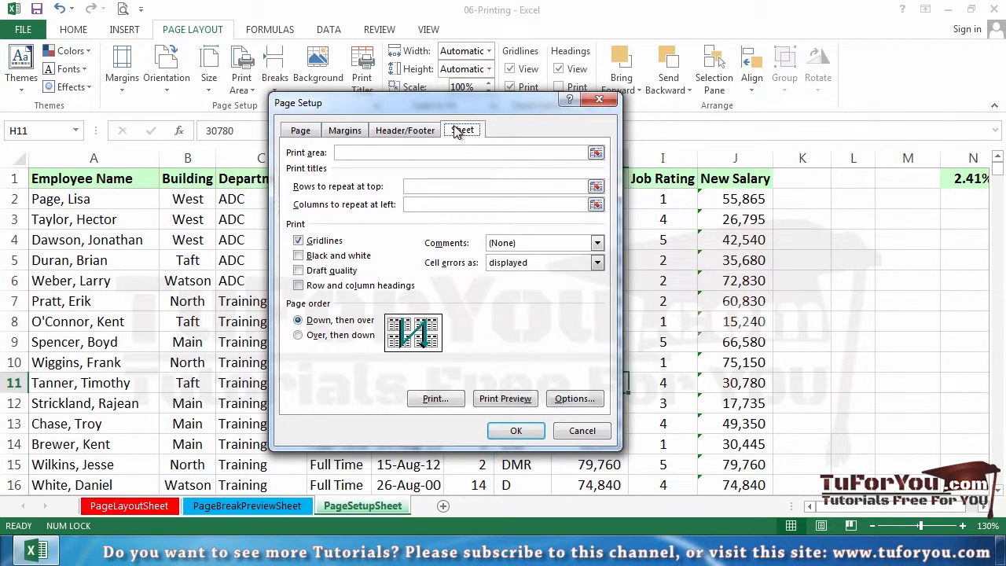
left_click(431, 132)
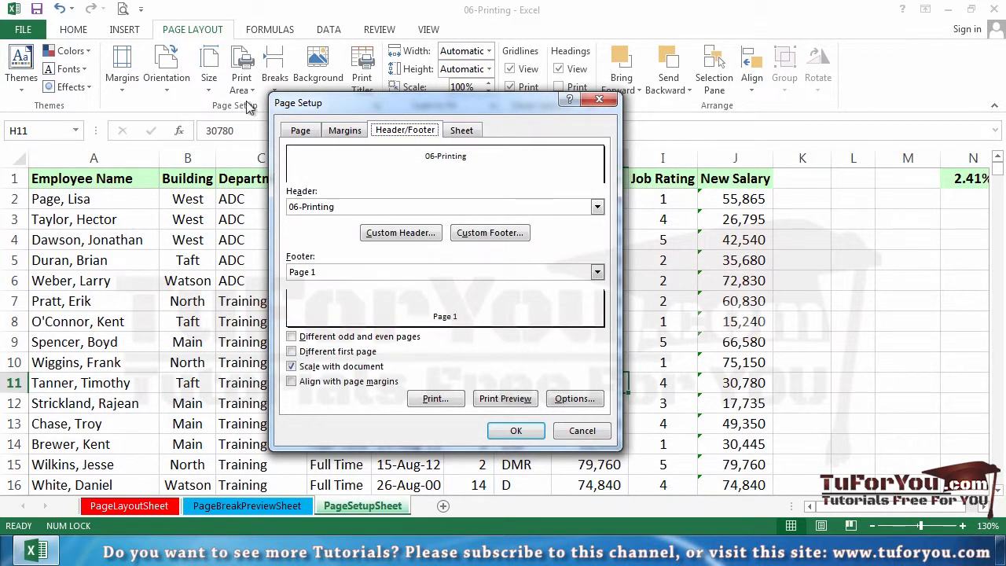
left_click(354, 134)
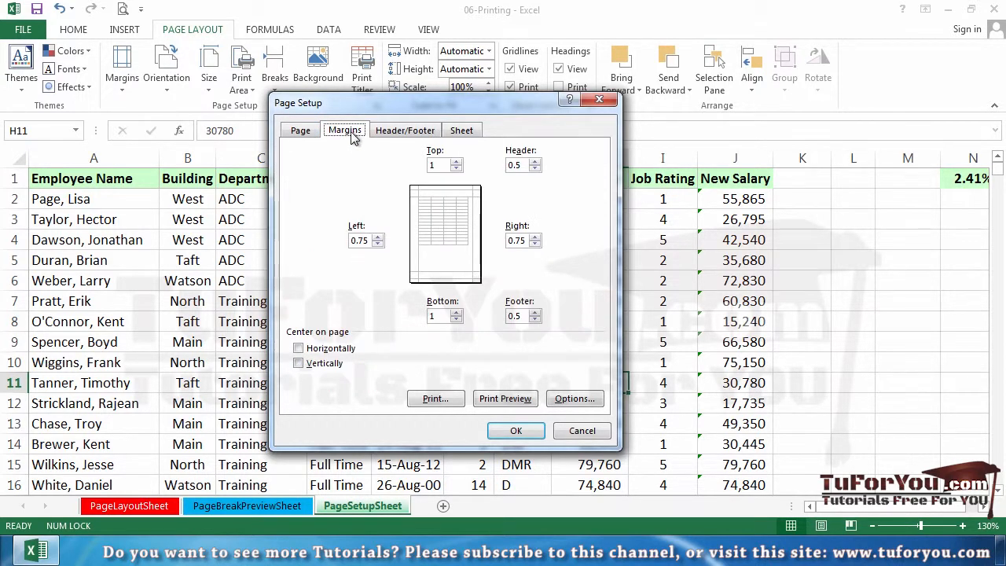
left_click(303, 133)
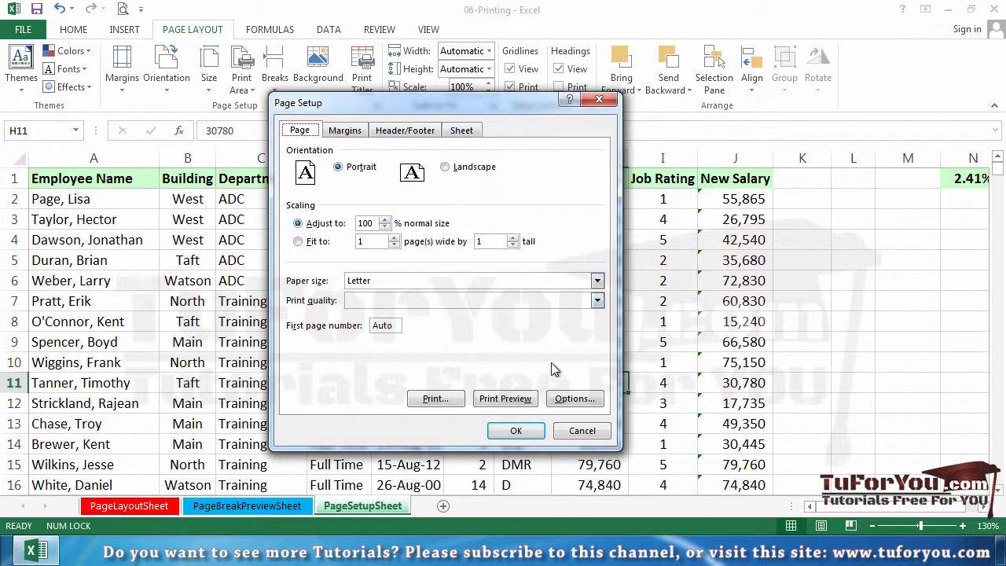
left_click(580, 431)
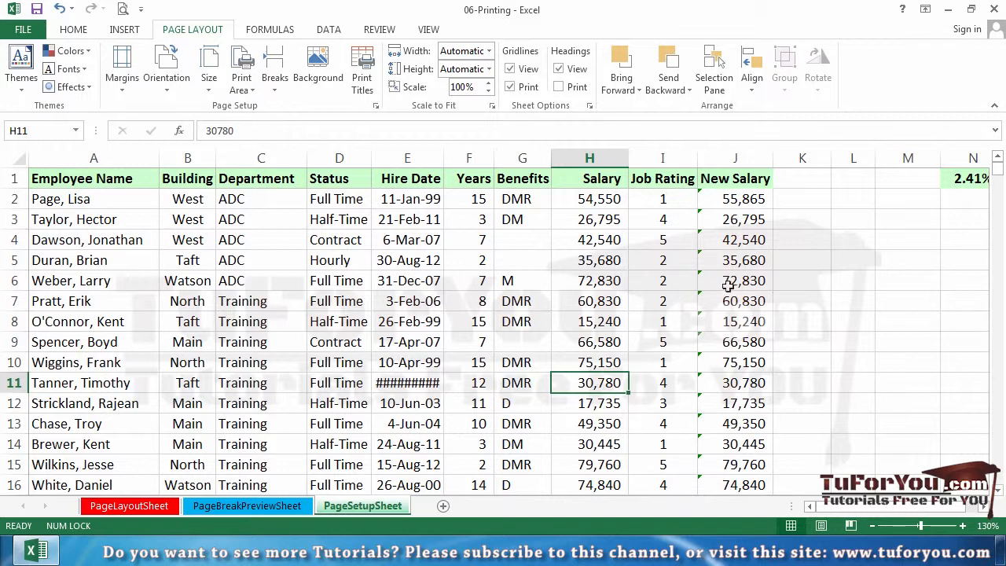
Step: Set the print area to the whole employee table, from A1 across to the New Salary column and down to row 742
left_click(961, 179)
left_click(261, 255)
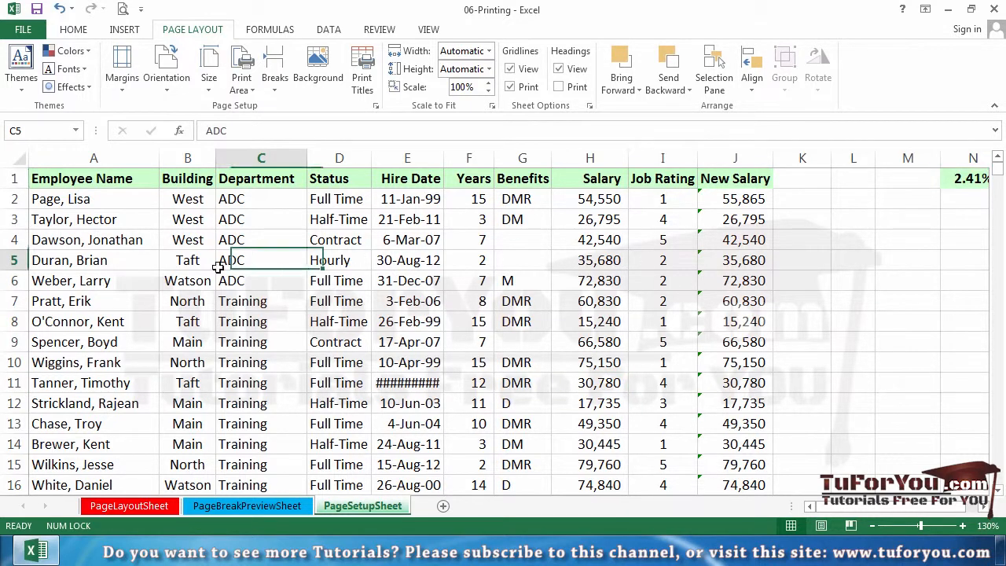
left_click(67, 178)
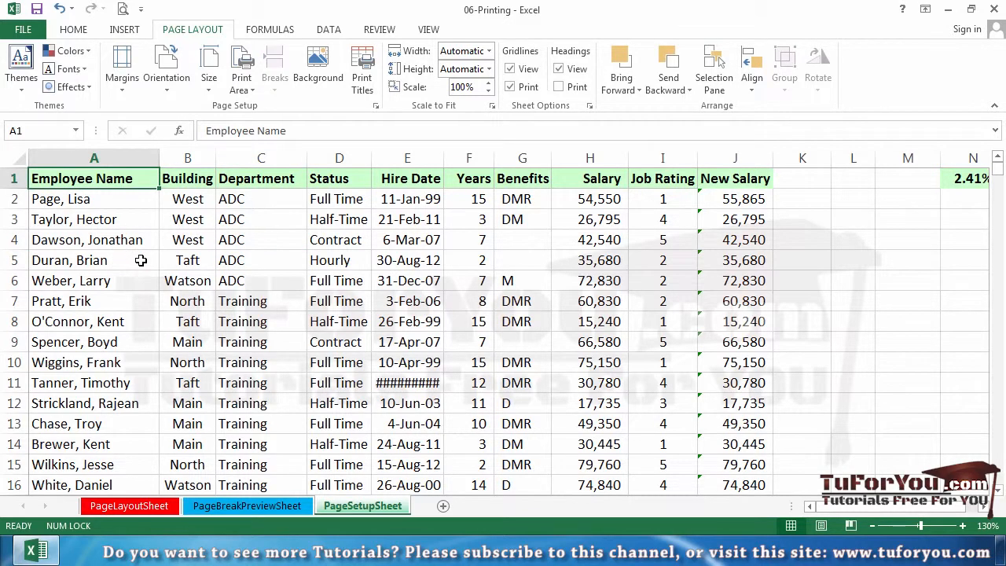
key("ctrl+shift+Right")
key("ctrl+shift+Down")
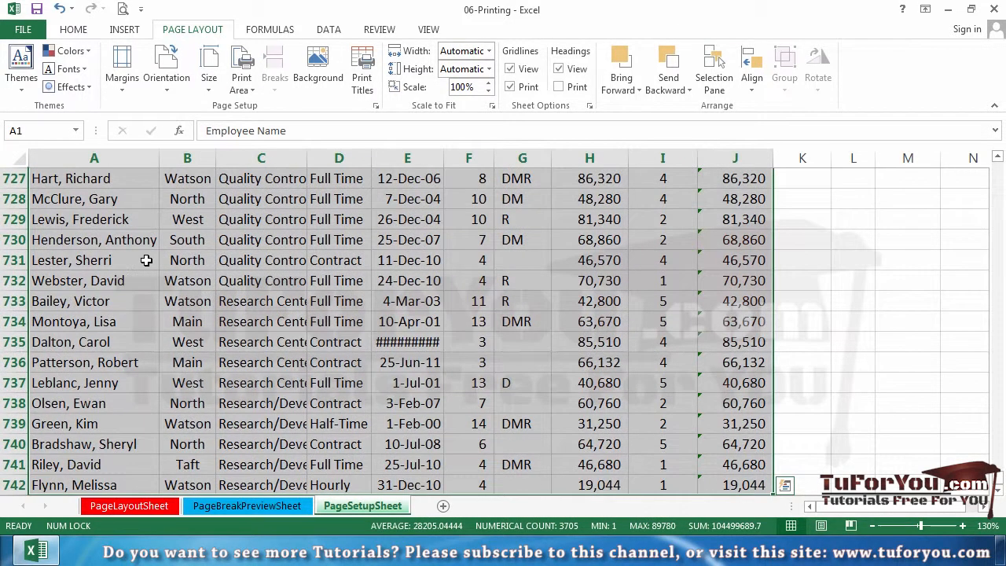
left_click(248, 88)
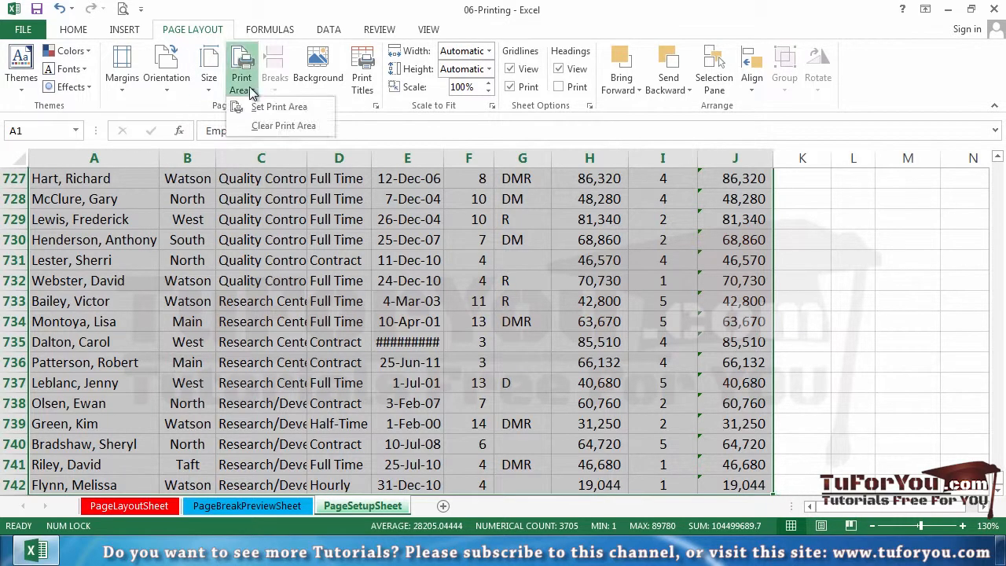
left_click(259, 107)
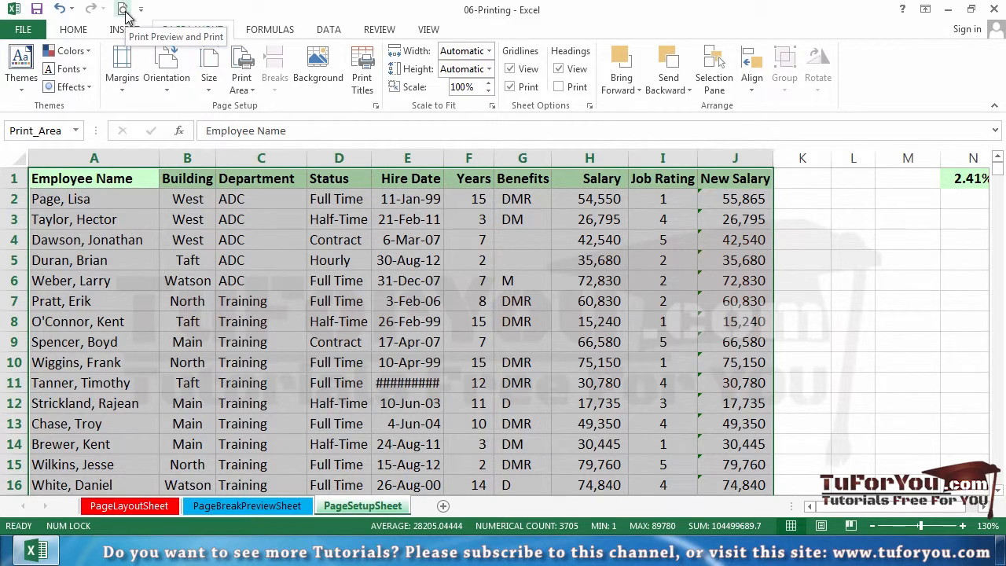
Step: Open the print preview and look through several of its pages, returning to page 1
left_click(124, 11)
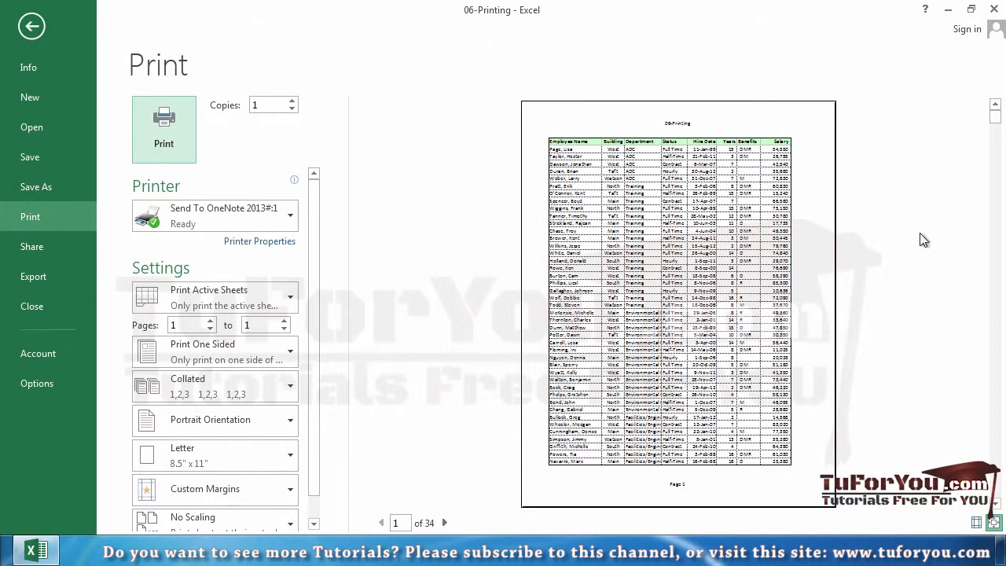
left_click_drag(995, 112, 997, 148)
scroll(747, 283, "down", 10)
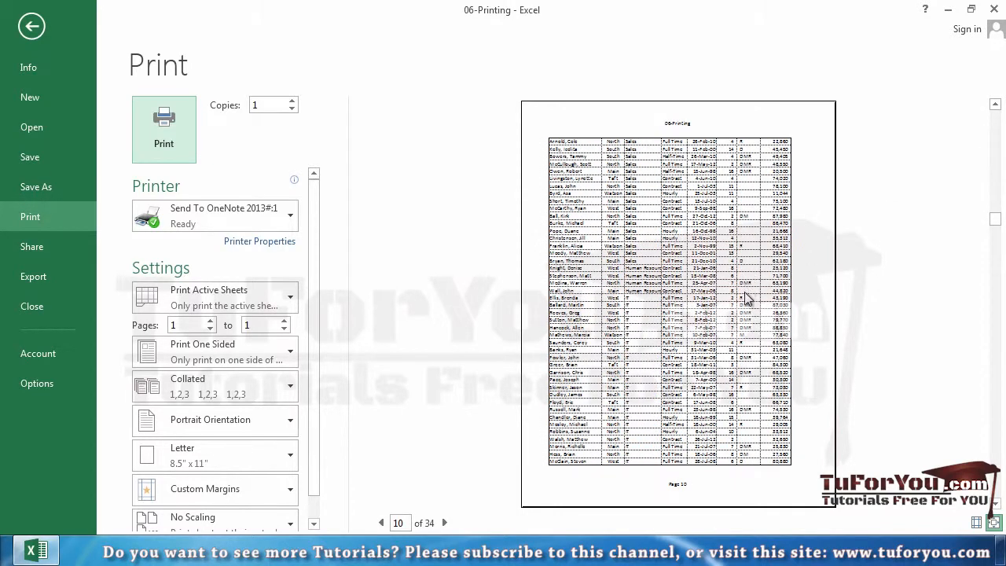
scroll(739, 303, "up", 10)
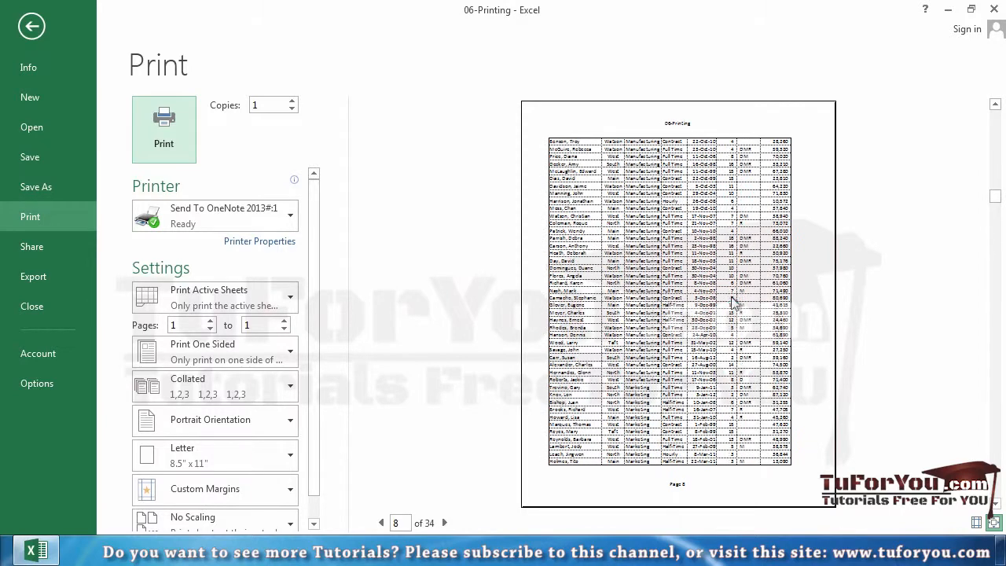
scroll(731, 307, "up", 2)
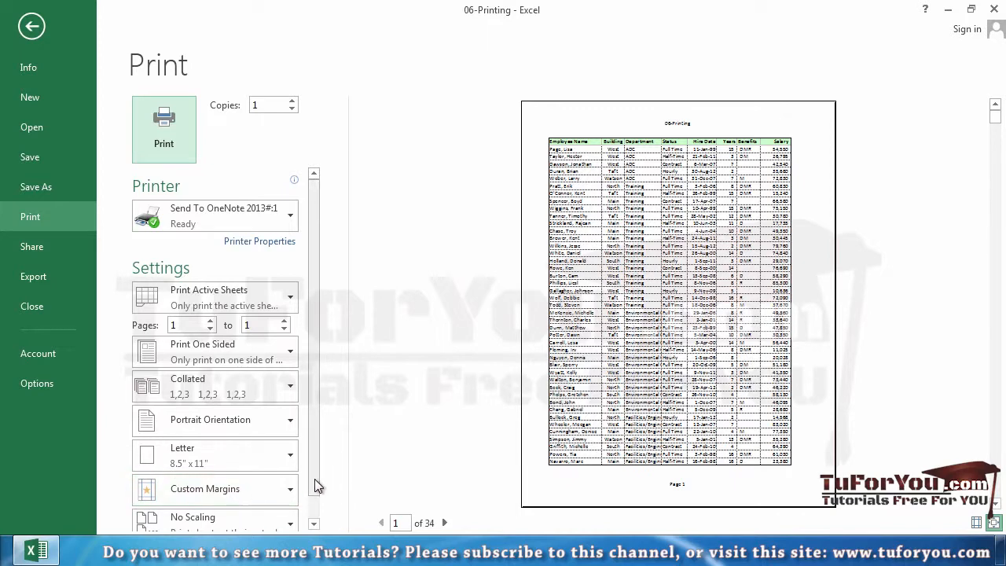
Step: Check the Page Setup options from the print preview, and return to the worksheet without changing them
scroll(314, 482, "down", 1)
left_click(273, 526)
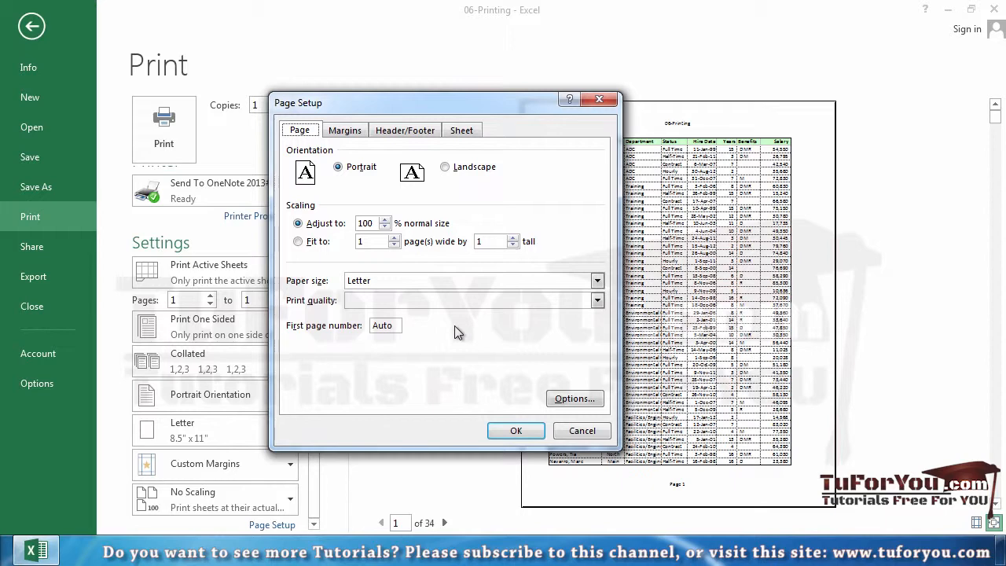
key("Escape")
key("Escape")
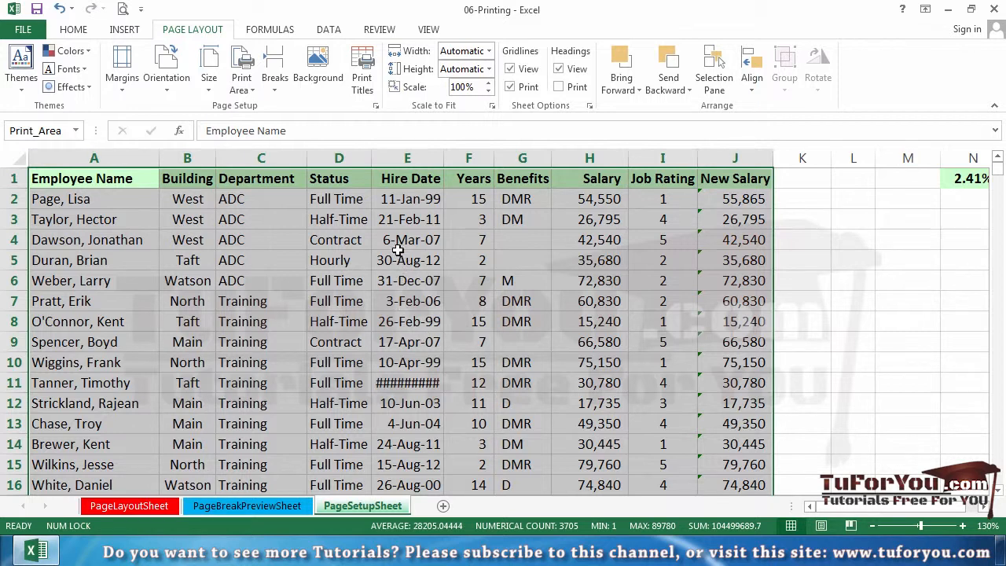
left_click(345, 202)
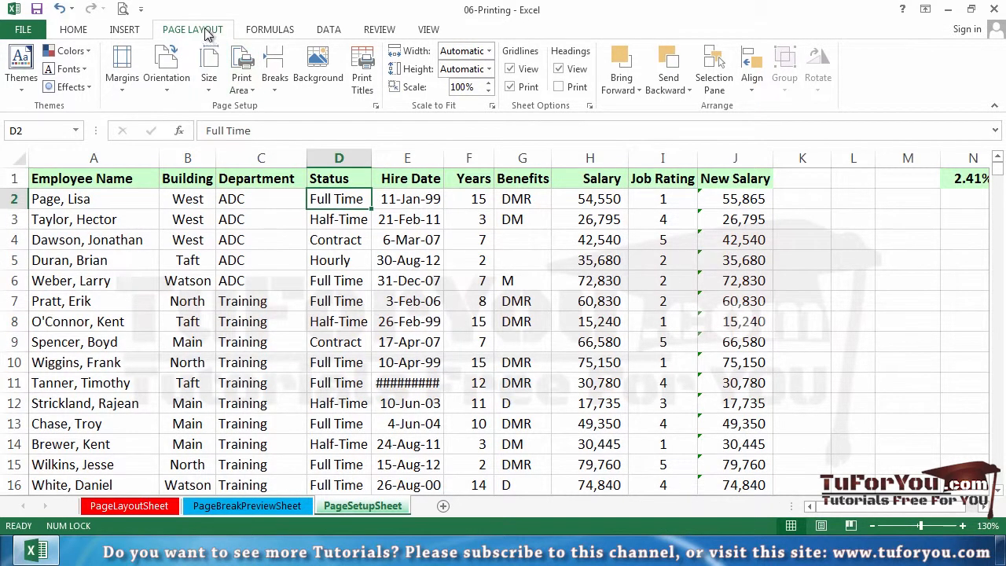
Step: Scale the sheet to fit 1 page wide by 10 tall and check the print preview
left_click(376, 106)
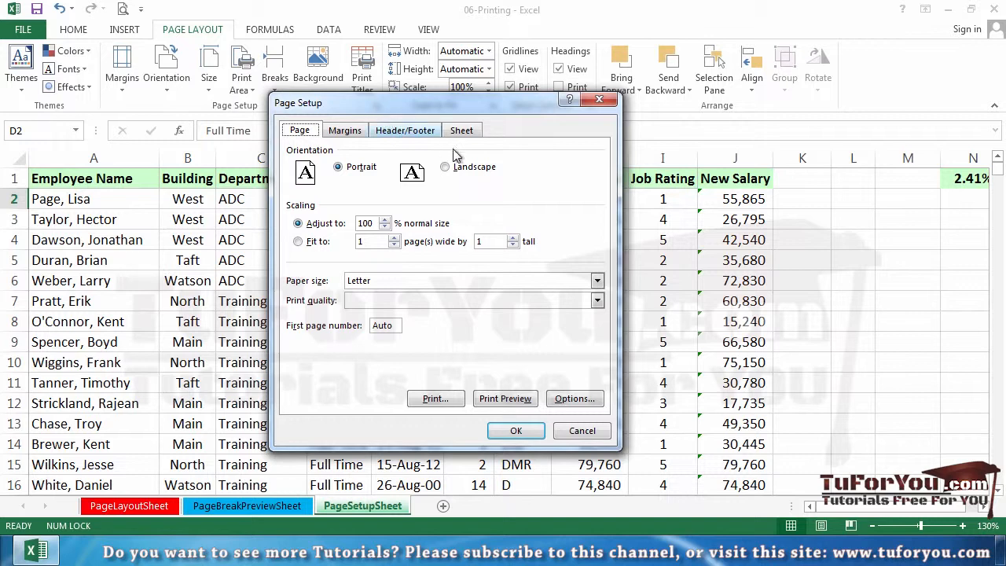
left_click(319, 245)
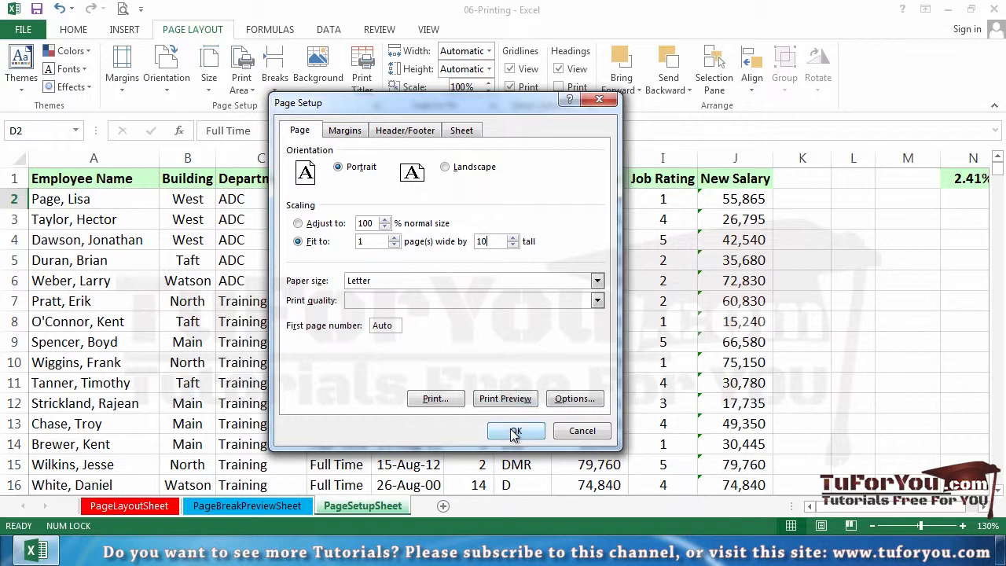
left_click(507, 398)
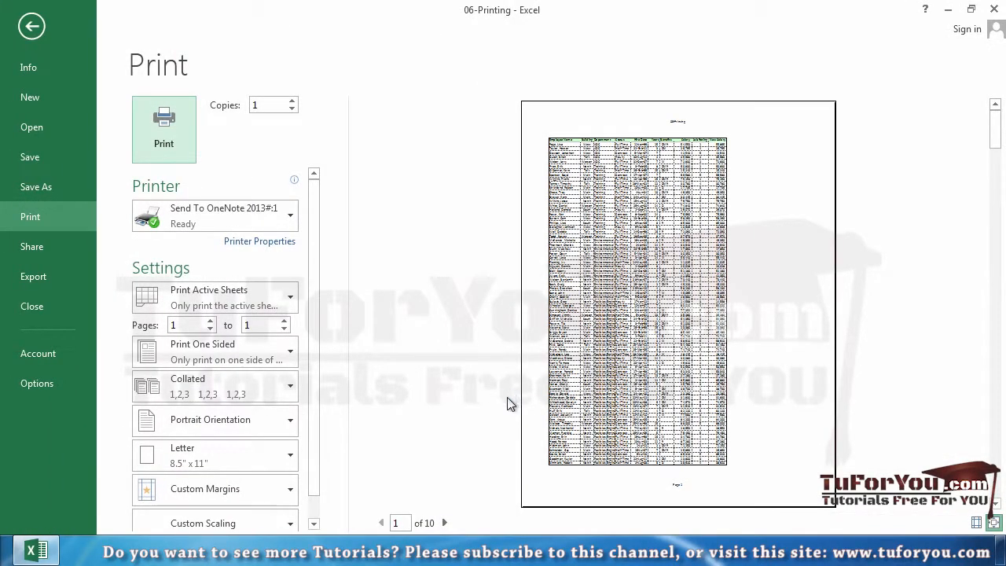
key("Escape")
Step: Switch the scaling to 80% of normal size and check the print preview
left_click(375, 106)
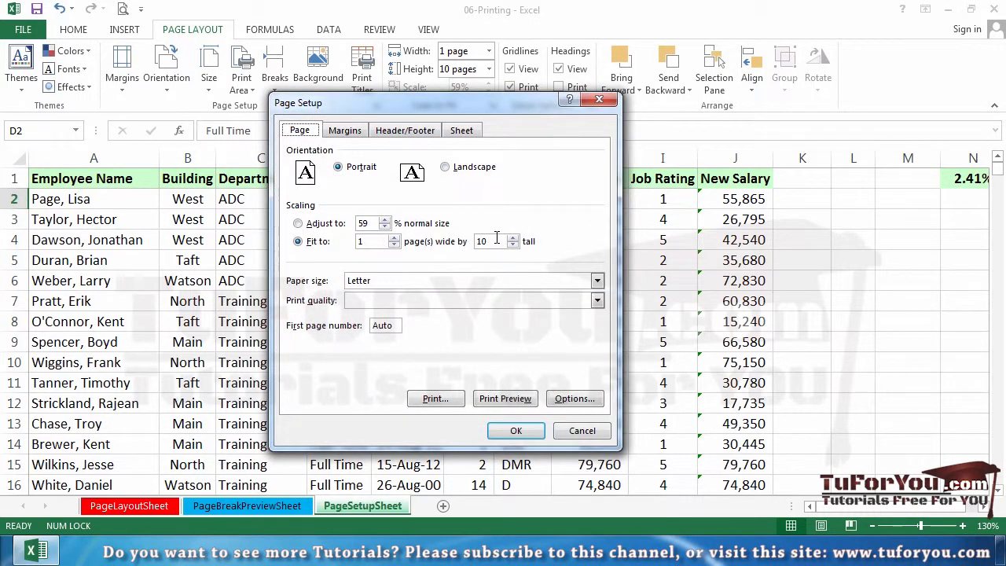
left_click(305, 224)
left_click(495, 397)
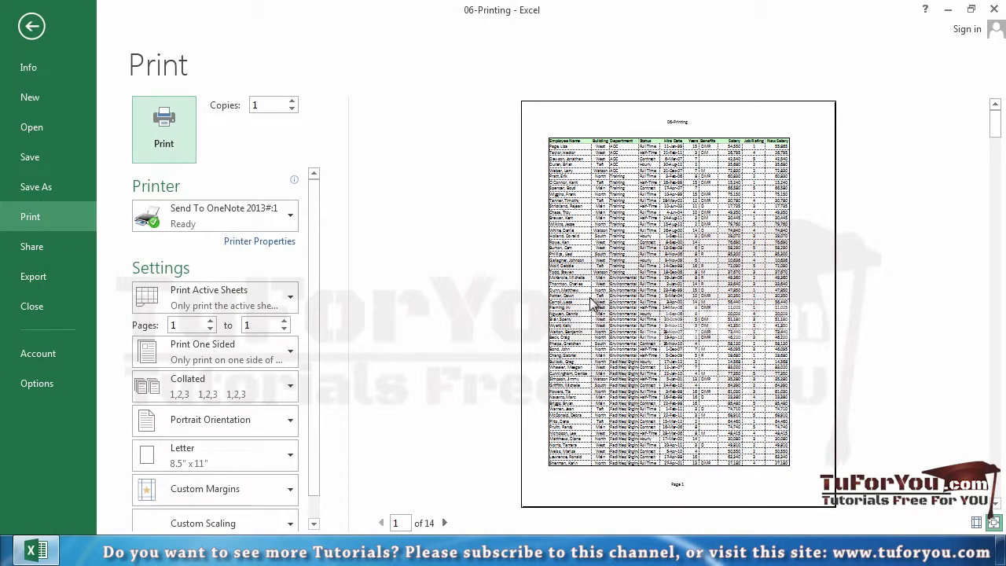
key("Escape")
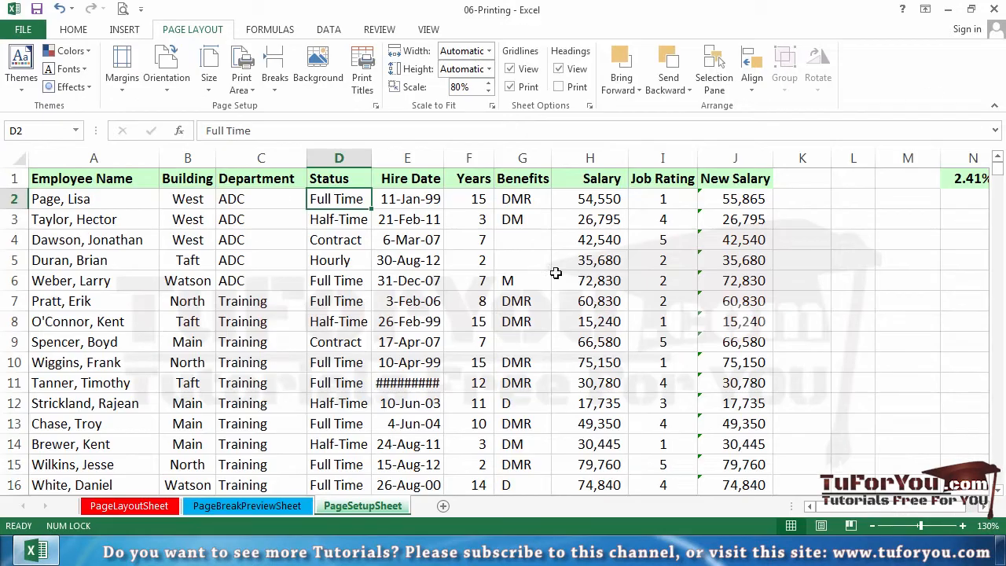
Step: Set the print scaling to 100% of normal size and show the print preview
left_click(377, 105)
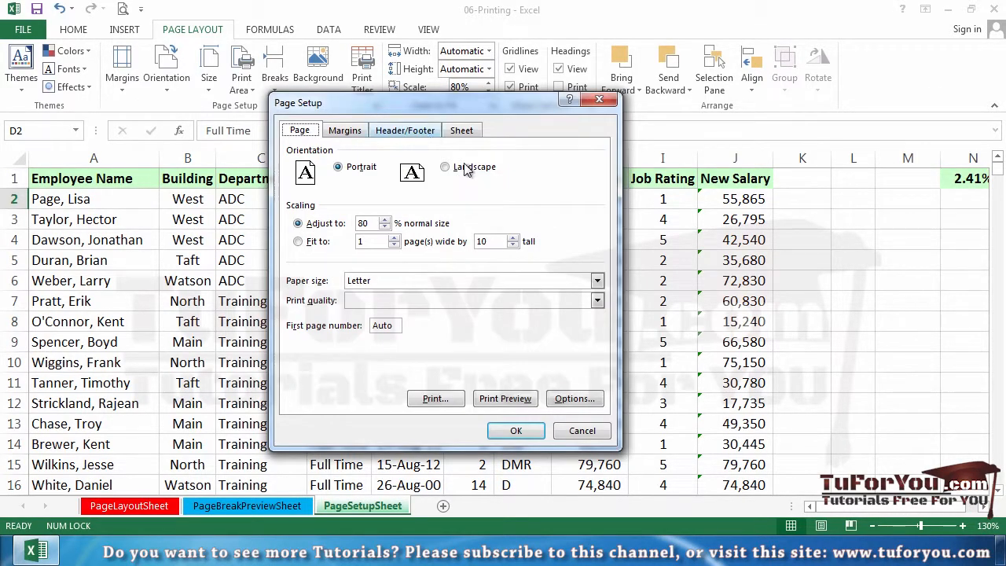
double_click(362, 223)
type("100")
left_click(511, 397)
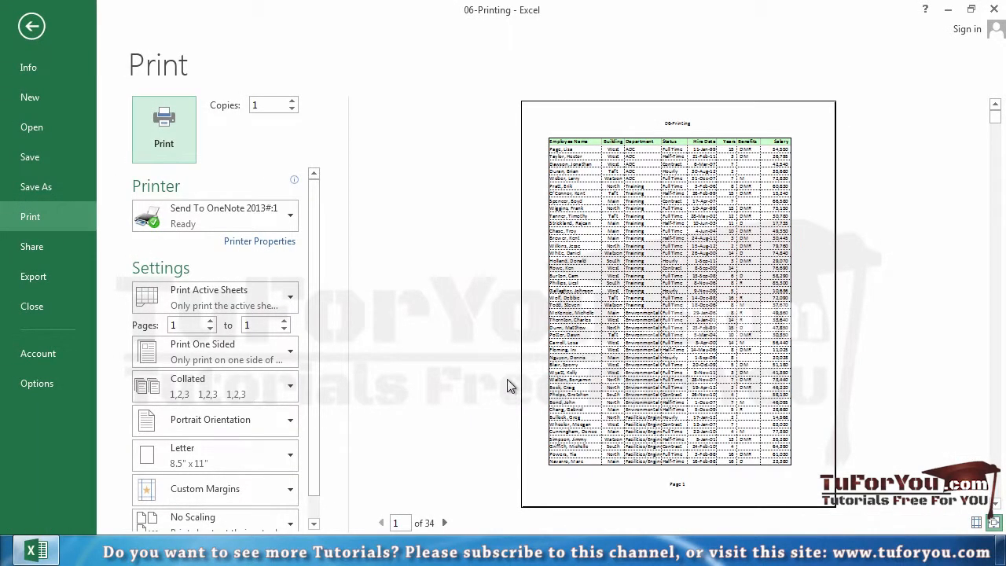
Step: In Page Setup from the print preview, center the sheet horizontally on the page
scroll(269, 471, "down", 1)
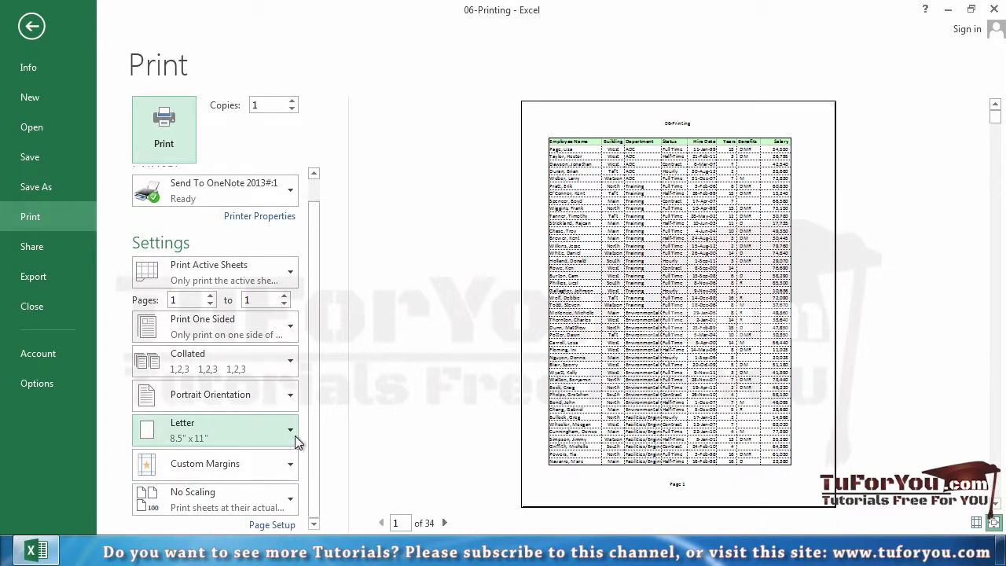
left_click(275, 527)
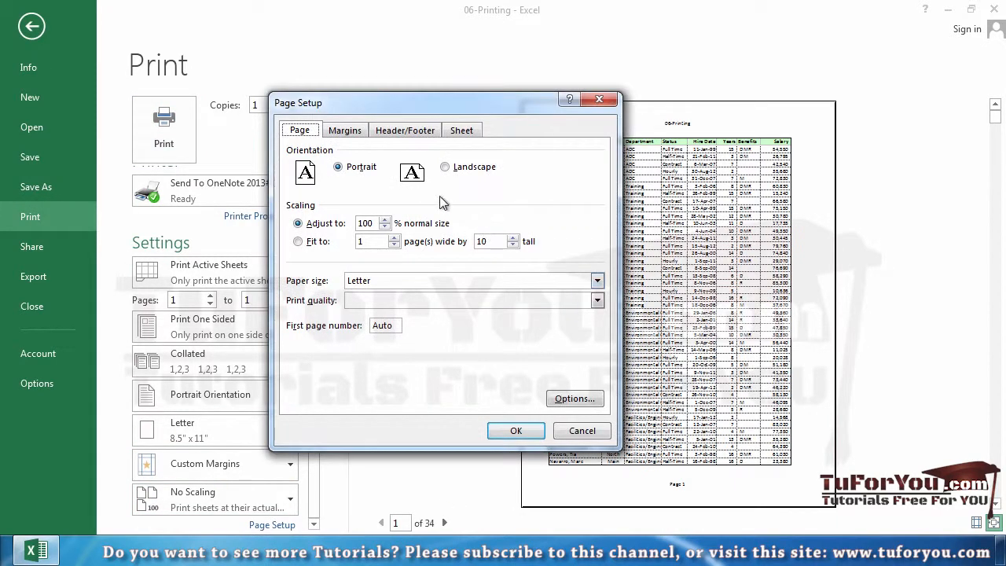
left_click(344, 131)
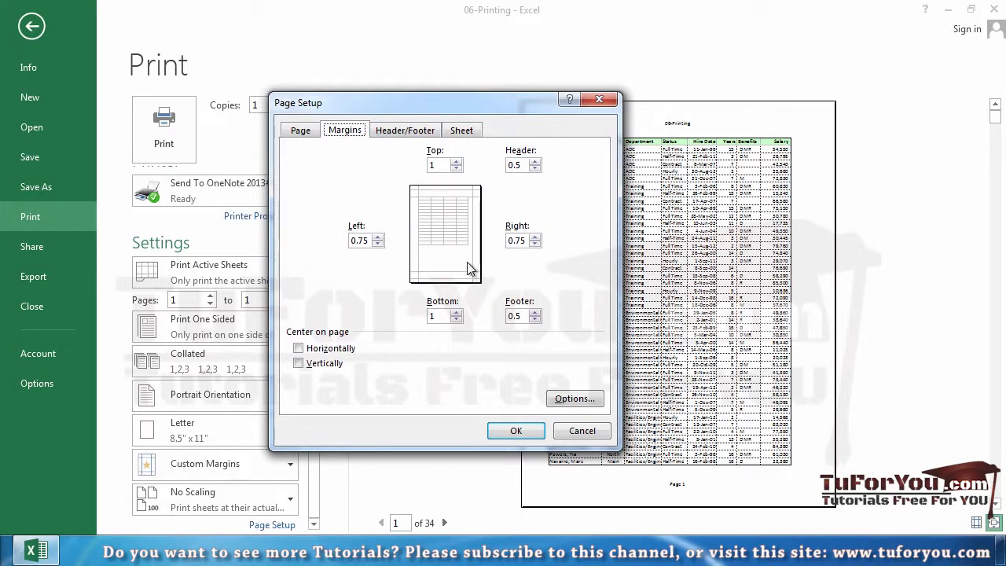
left_click(330, 351)
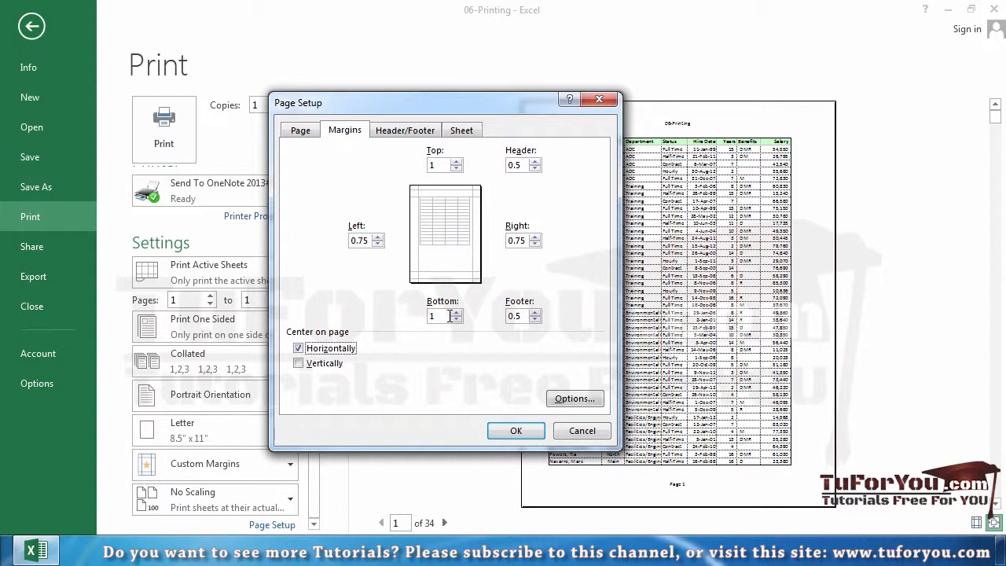
Step: Set the top and bottom margins to 0.75 and the left and right margins to 0.5
left_click(456, 162)
left_click(461, 167)
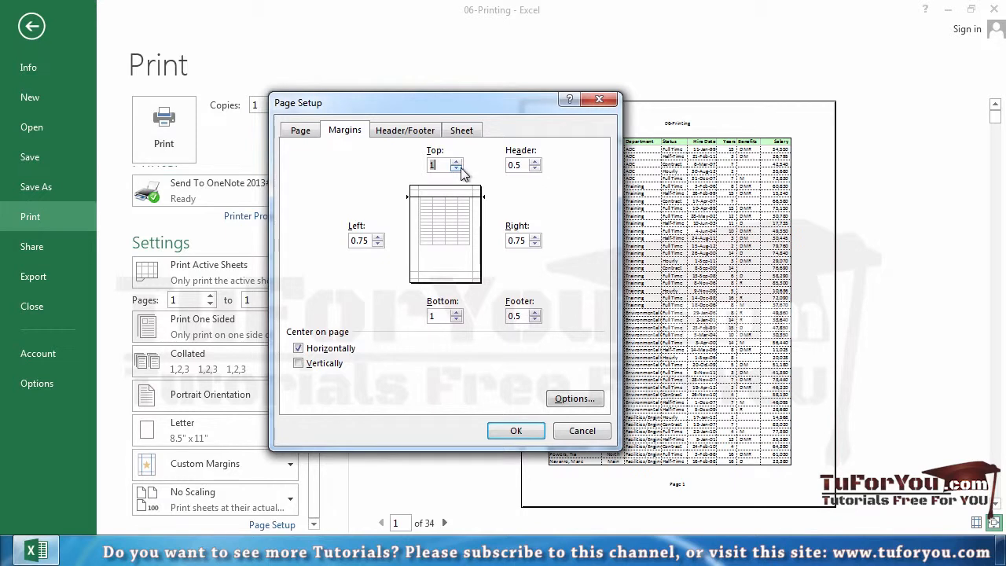
left_click(457, 319)
left_click(378, 244)
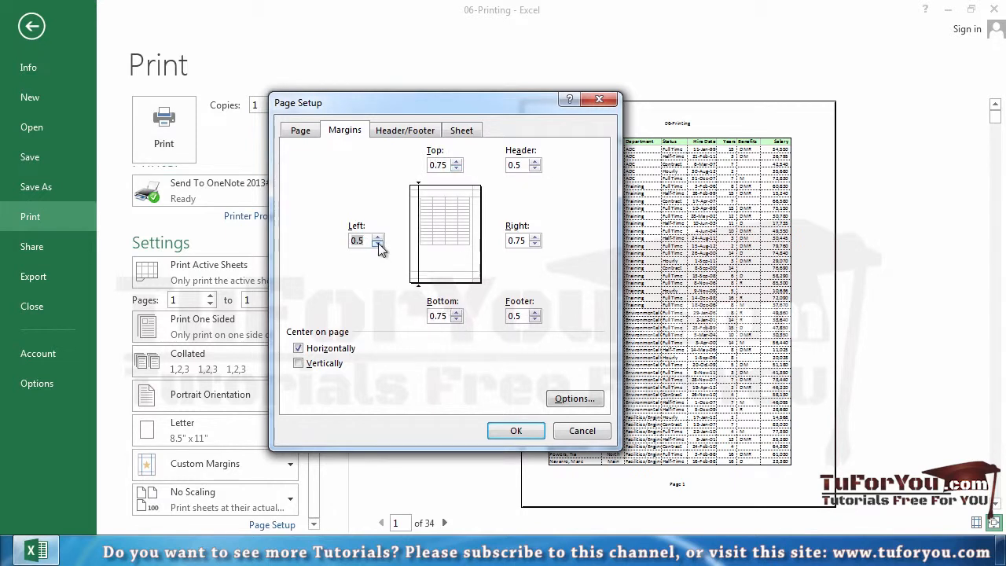
left_click(536, 243)
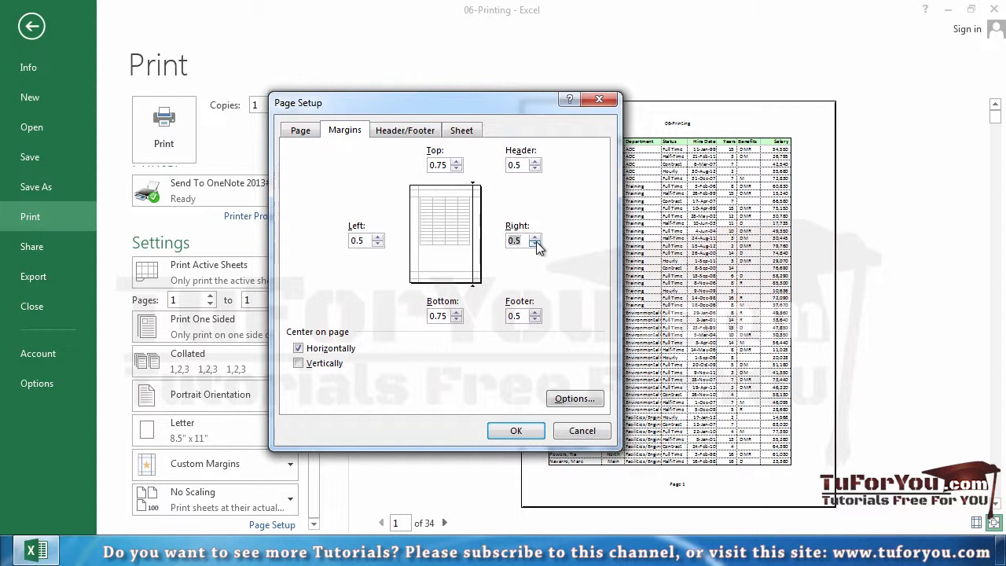